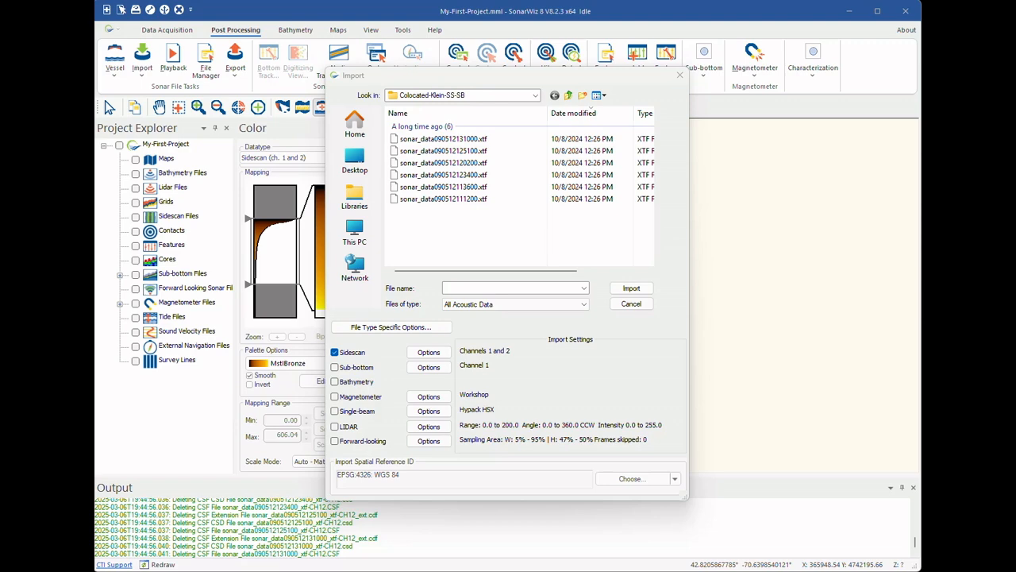
Review the XTF file-type options and the sidescan import settings, including the available samples-per-channel choices.
{"action": "left_click", "coordinate": [390, 326]}
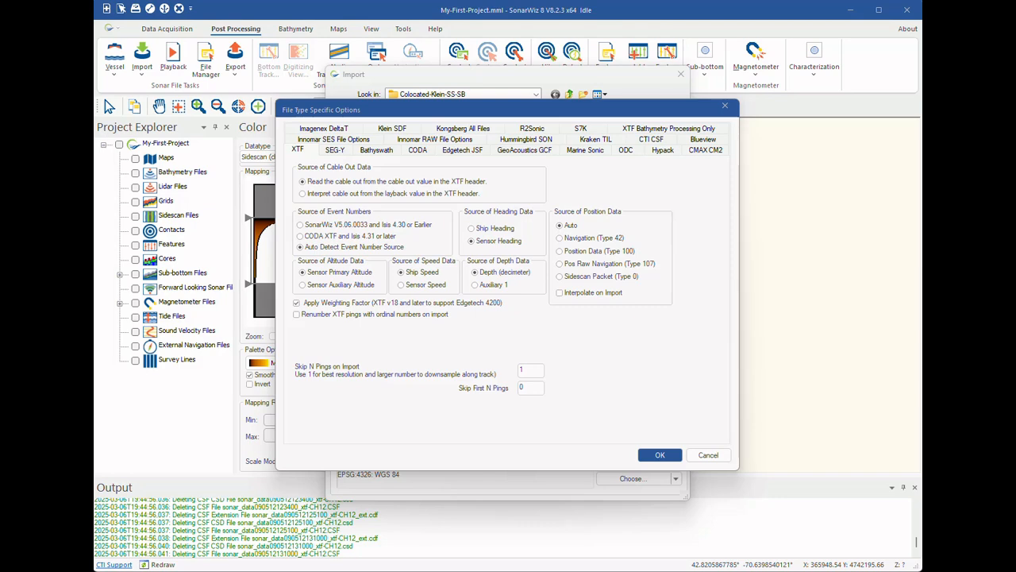
{"action": "key", "text": "Escape"}
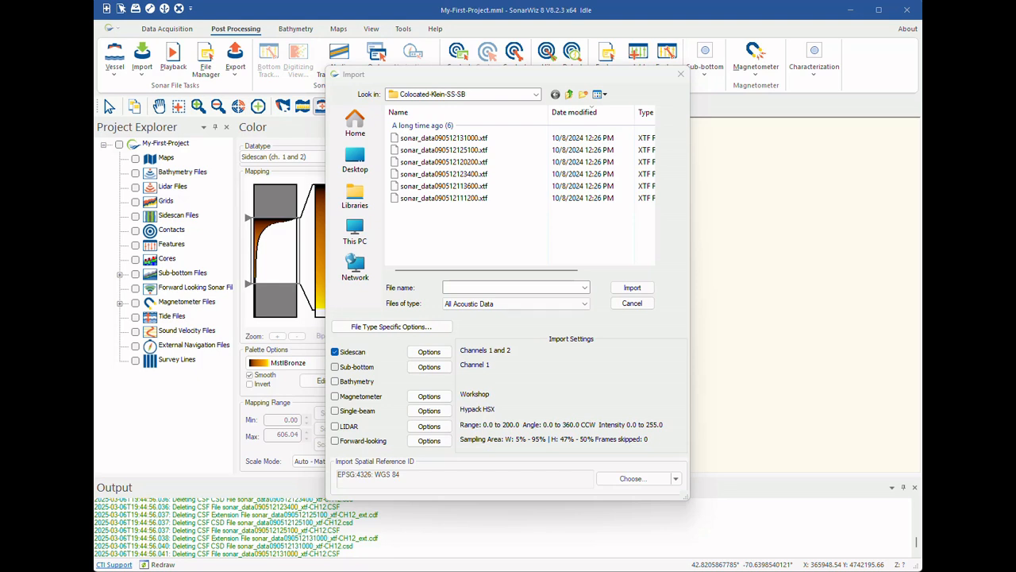
{"action": "left_click", "coordinate": [429, 351]}
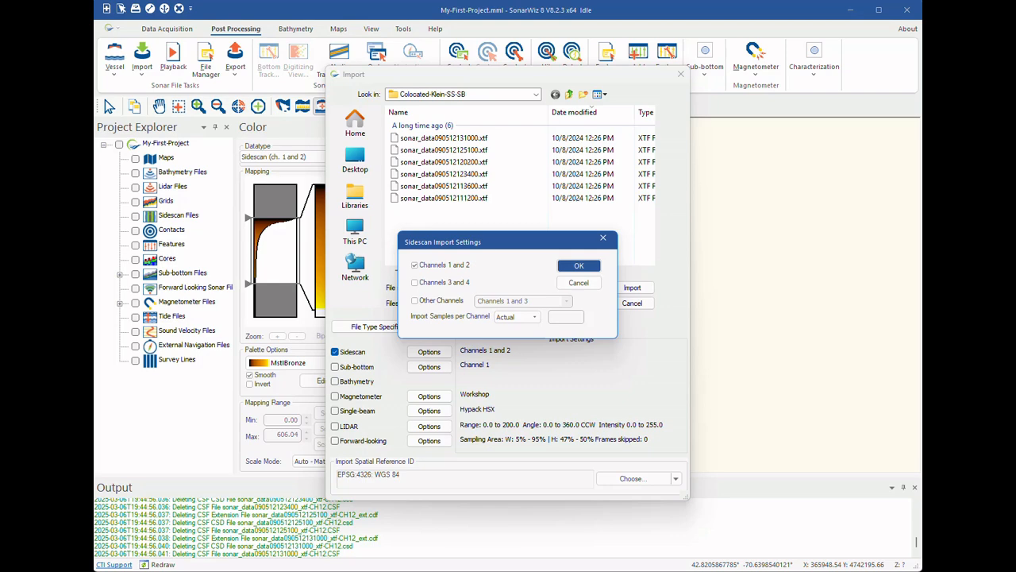
{"action": "left_click", "coordinate": [534, 317]}
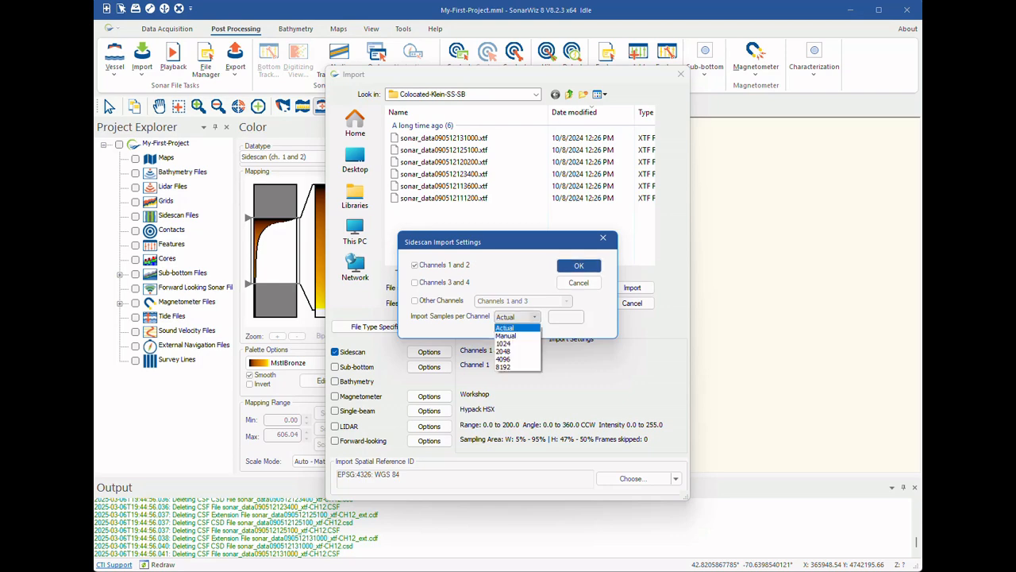
{"action": "key", "text": "Escape"}
{"action": "key", "text": "Escape"}
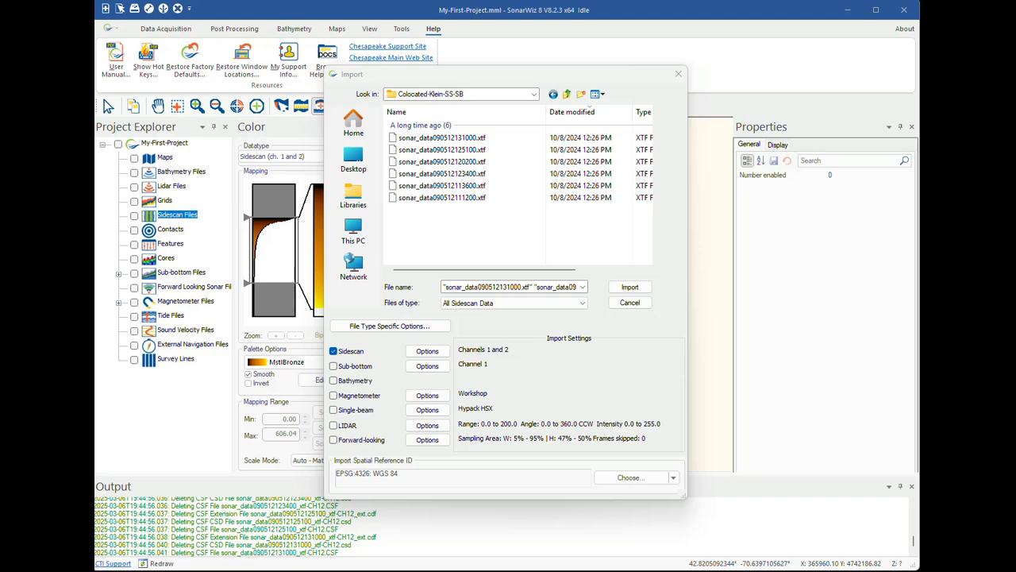
Set the import spatial reference to Project geodetic and import all six XTF sidescan files from the Colocated-Klein-SS-SB folder.
{"action": "left_click", "coordinate": [673, 477]}
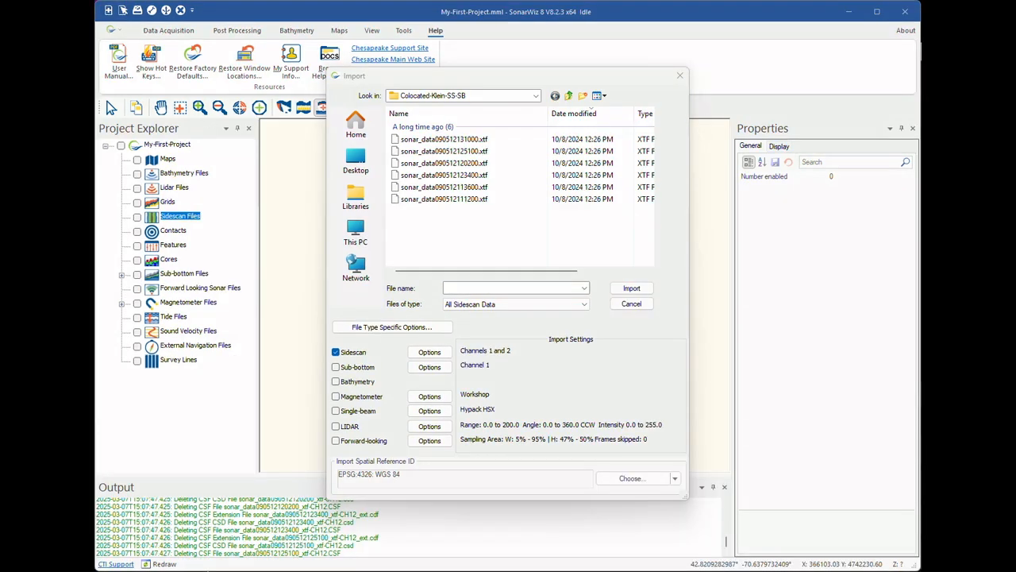
{"action": "left_click", "coordinate": [675, 478]}
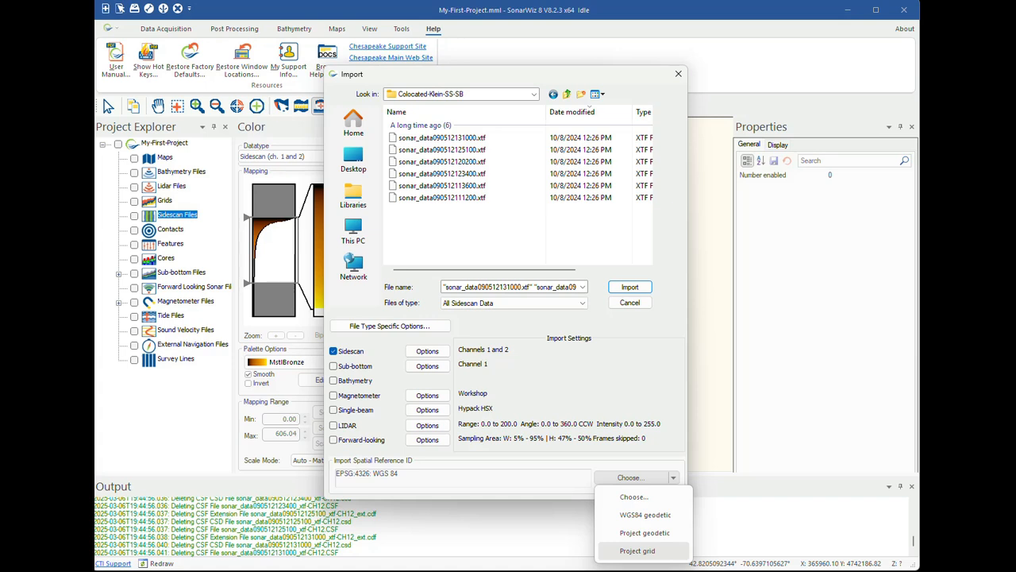
{"action": "key", "text": "Escape"}
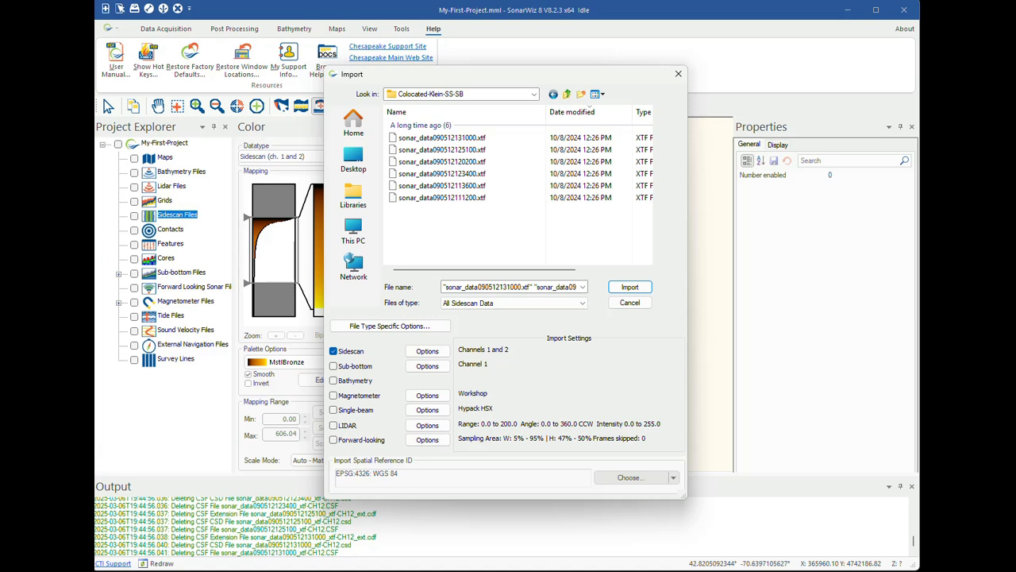
{"action": "left_click", "coordinate": [673, 478]}
{"action": "left_click", "coordinate": [643, 533]}
{"action": "left_click_drag", "start_coordinate": [485, 223], "coordinate": [403, 137]}
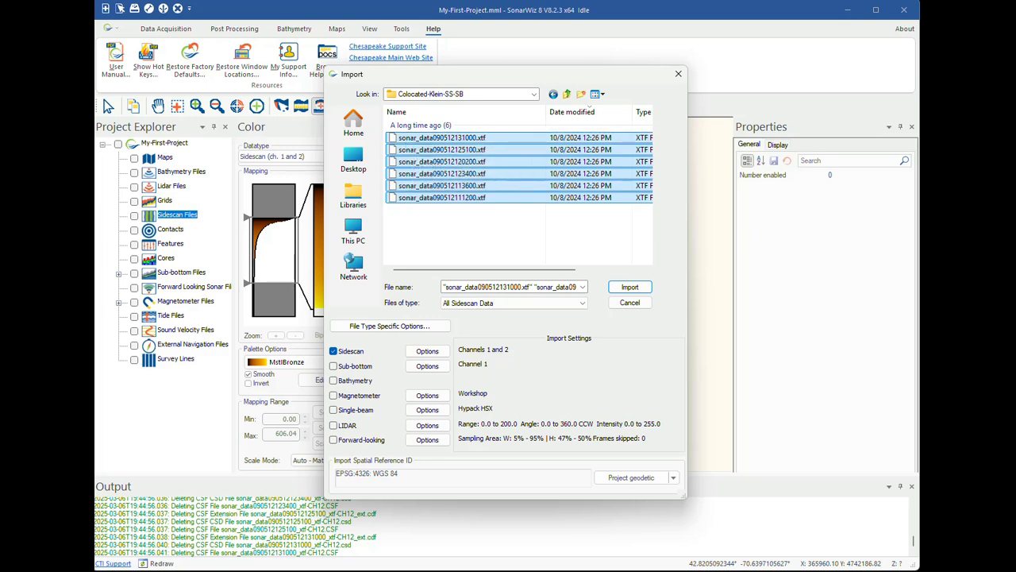
{"action": "left_click", "coordinate": [629, 287]}
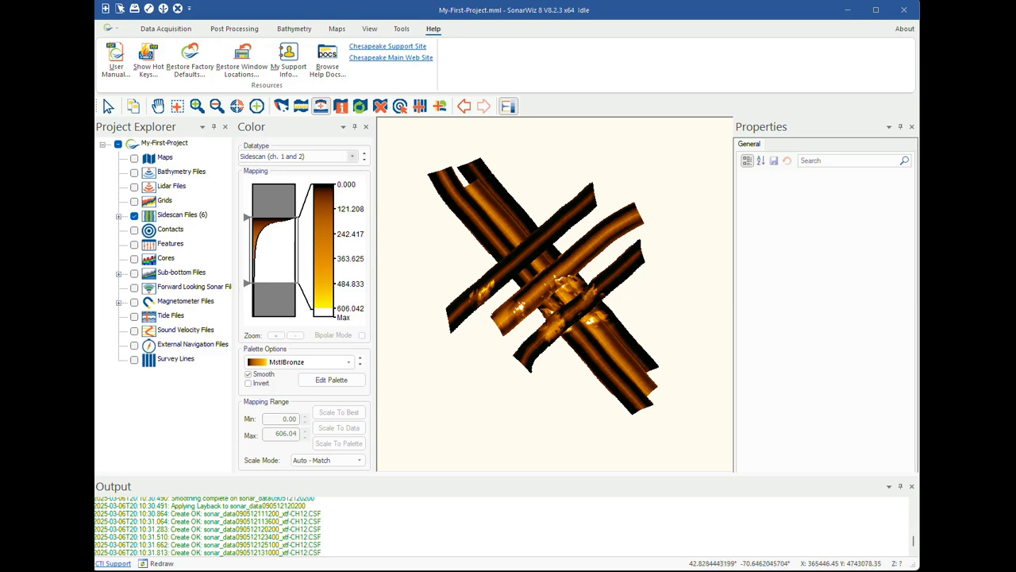
Check the available color datatypes and apply the Klein palette to the Sidescan (ch. 1 and 2) data.
{"action": "left_click", "coordinate": [352, 156]}
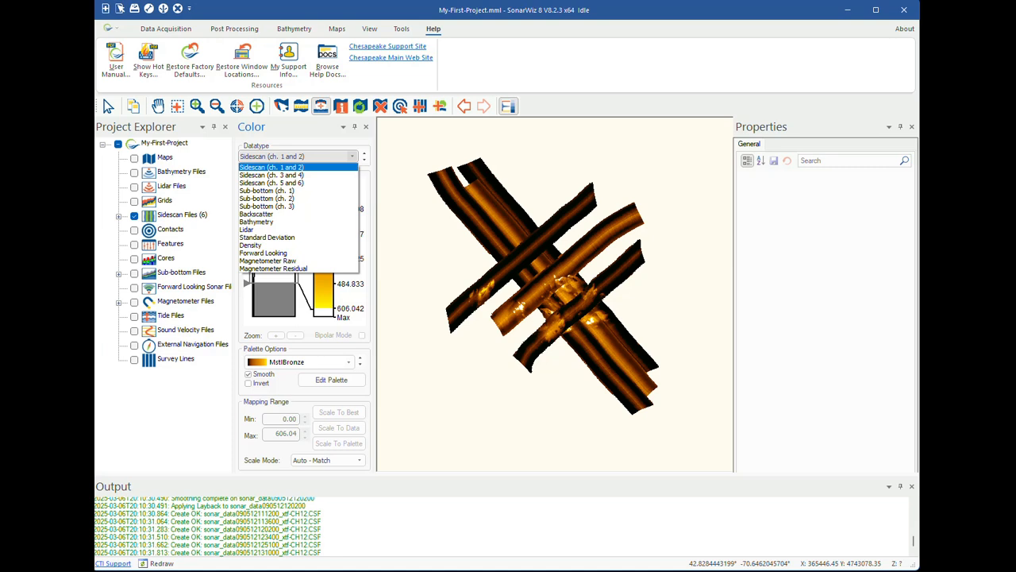
{"action": "key", "text": "Escape"}
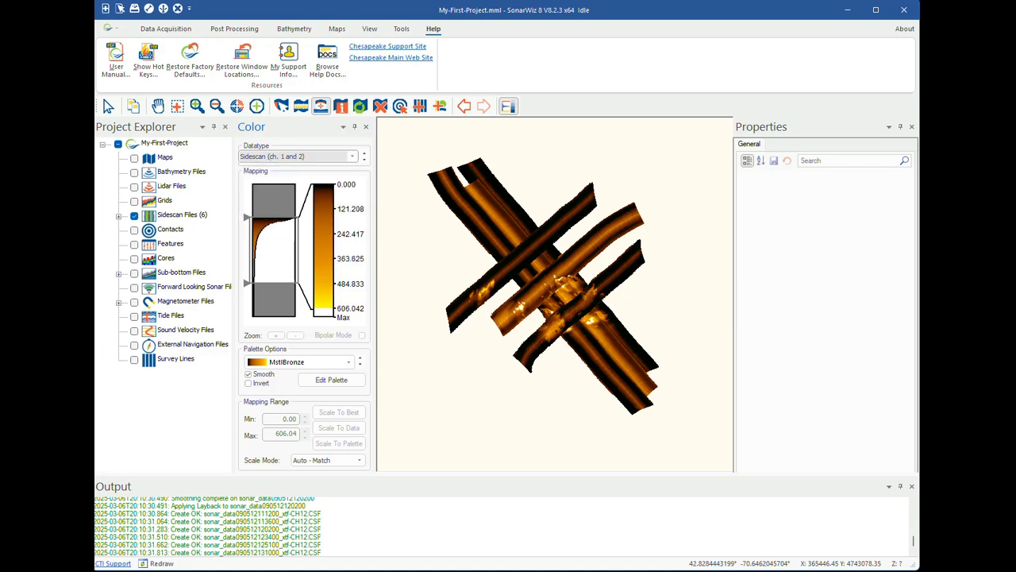
{"action": "left_click", "coordinate": [348, 362]}
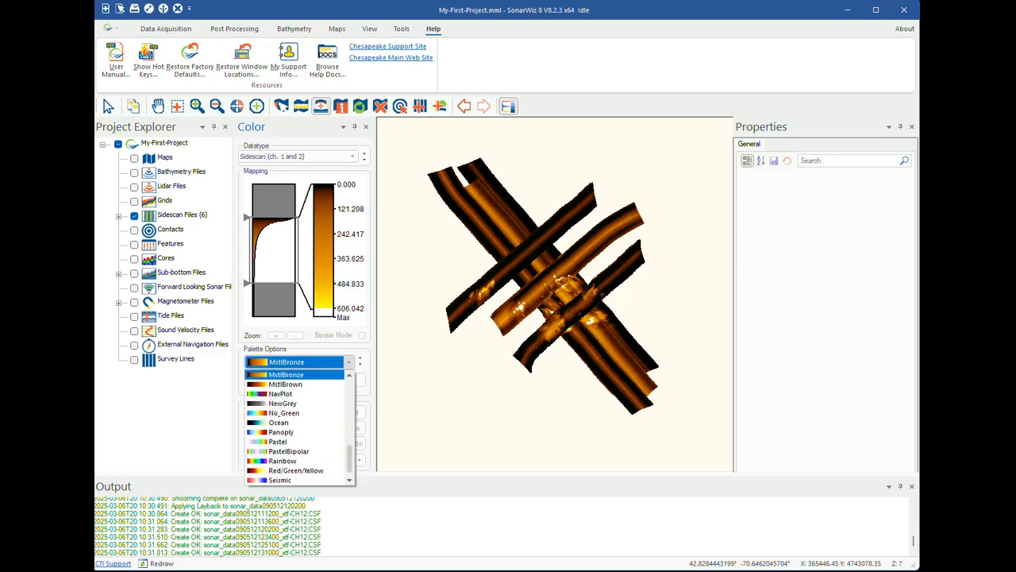
{"action": "scroll", "coordinate": [294, 442], "scroll_direction": "up", "scroll_amount": 3}
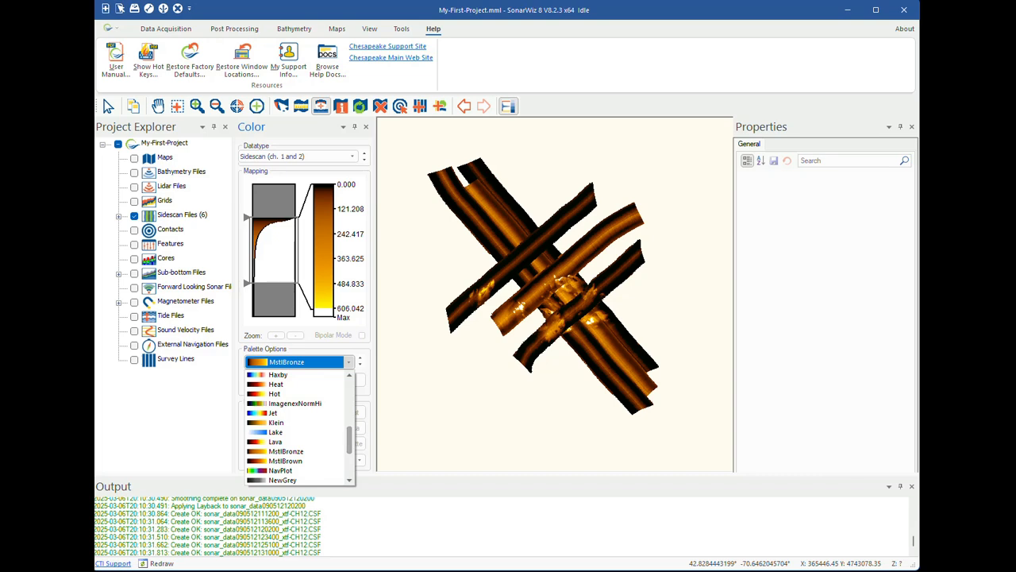
{"action": "left_click", "coordinate": [294, 423]}
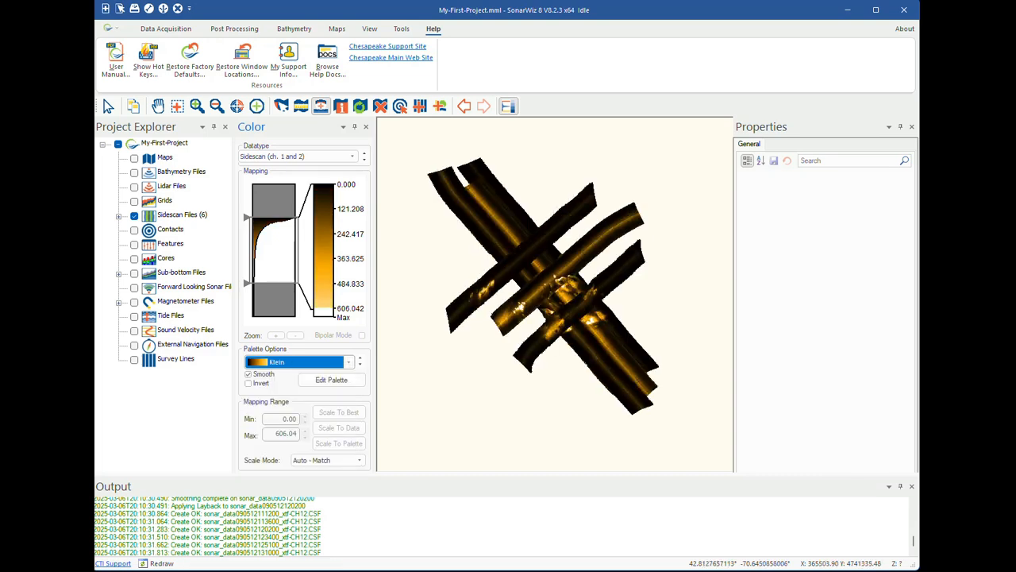
Select all the sidescan lines on the map and set their color scale mode to Auto - Combined.
{"action": "left_click", "coordinate": [469, 312]}
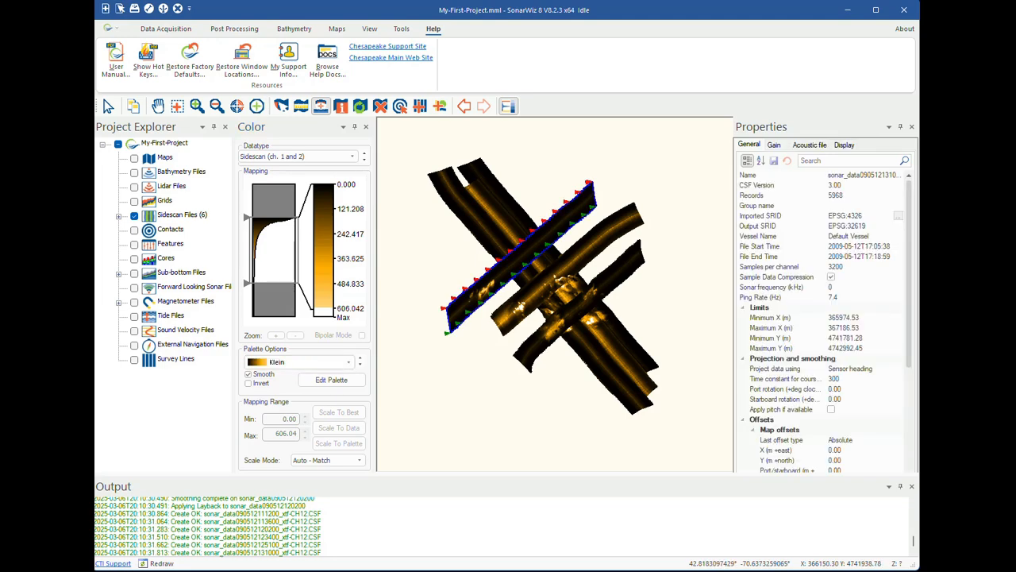
{"action": "left_click_drag", "start_coordinate": [582, 379], "coordinate": [427, 148]}
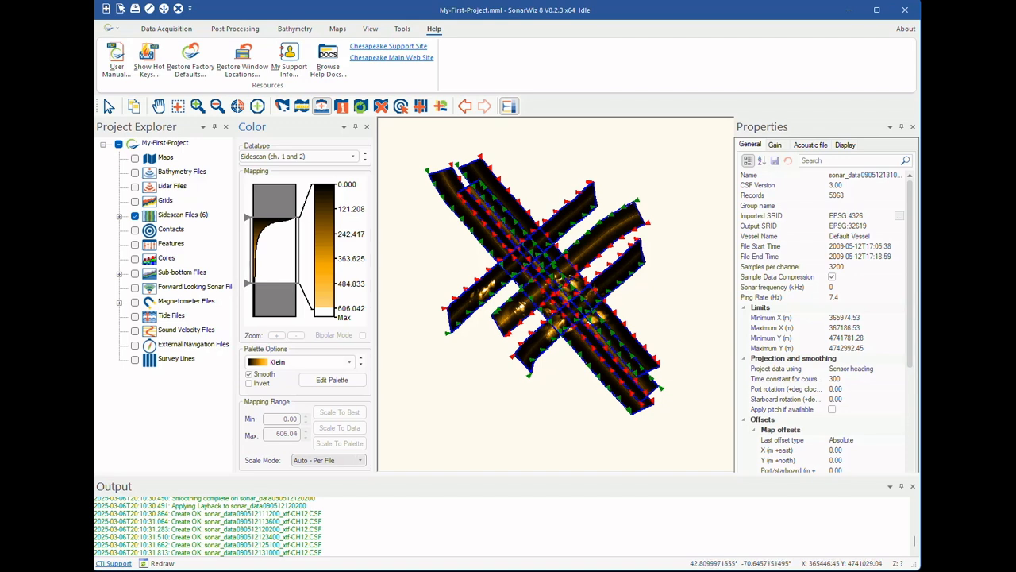
{"action": "left_click", "coordinate": [359, 459]}
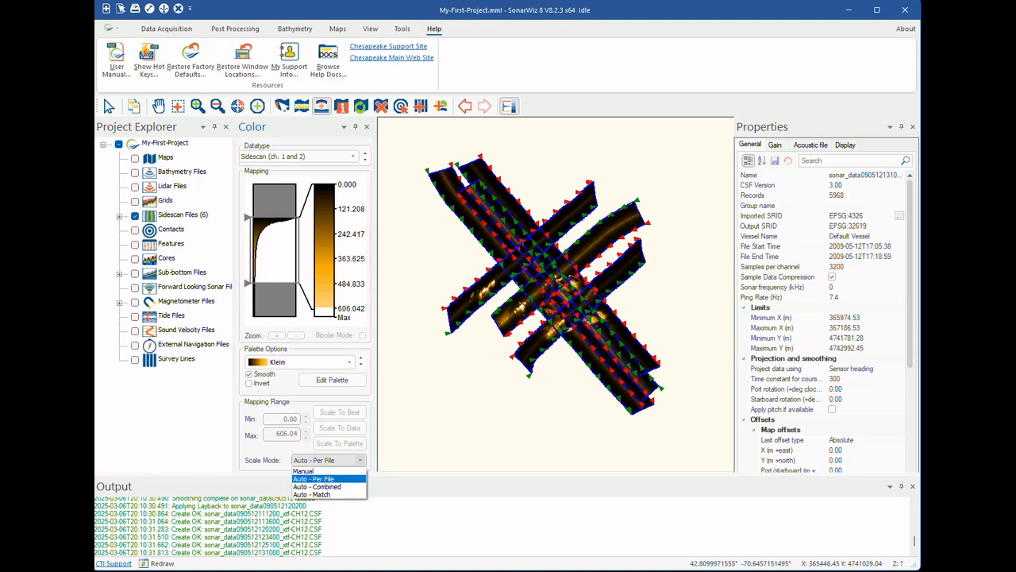
{"action": "key", "text": "Escape"}
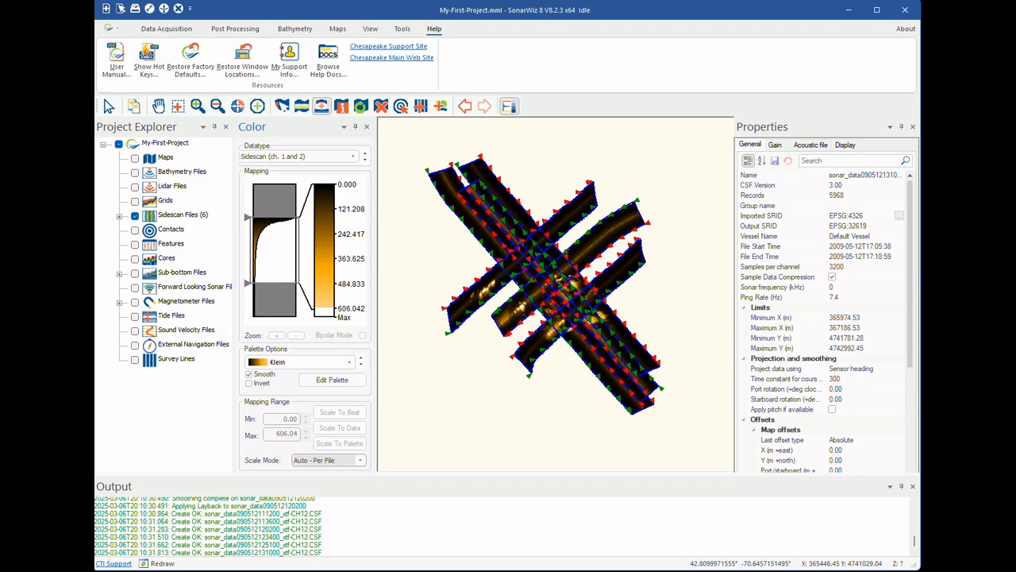
{"action": "left_click", "coordinate": [361, 460]}
{"action": "left_click", "coordinate": [327, 481]}
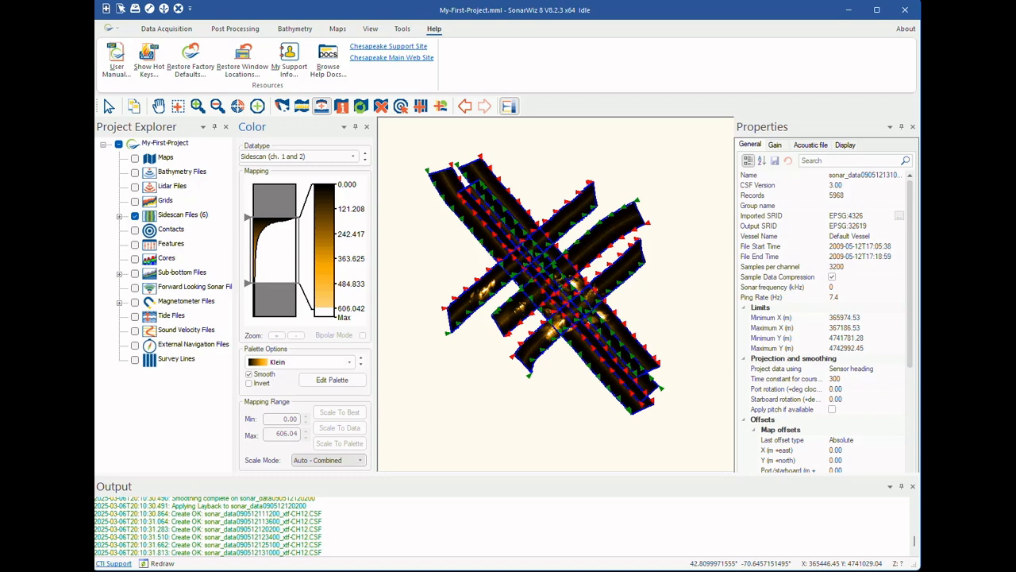
Switch the scale mode to Manual, try a mapping range of about 106 to 783, and rescale the colors to best.
{"action": "left_click", "coordinate": [360, 460]}
{"action": "left_click", "coordinate": [318, 469]}
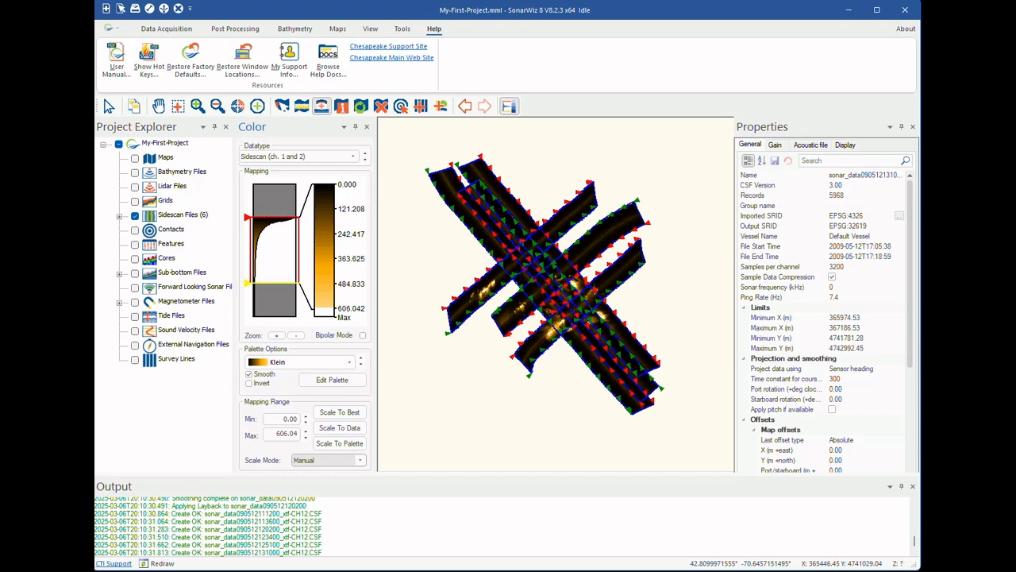
{"action": "left_click_drag", "start_coordinate": [248, 282], "coordinate": [248, 303]}
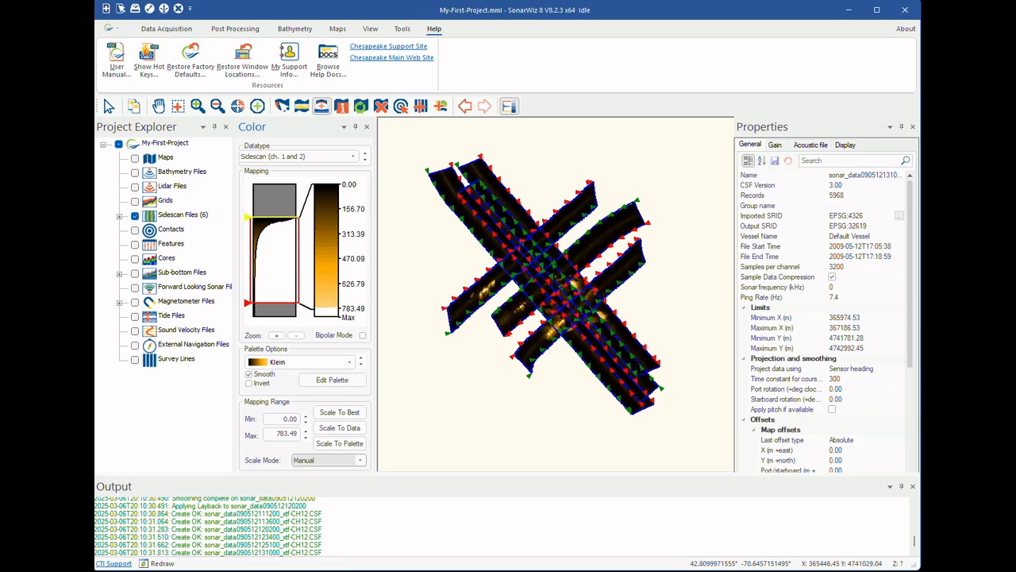
{"action": "left_click_drag", "start_coordinate": [249, 216], "coordinate": [249, 229]}
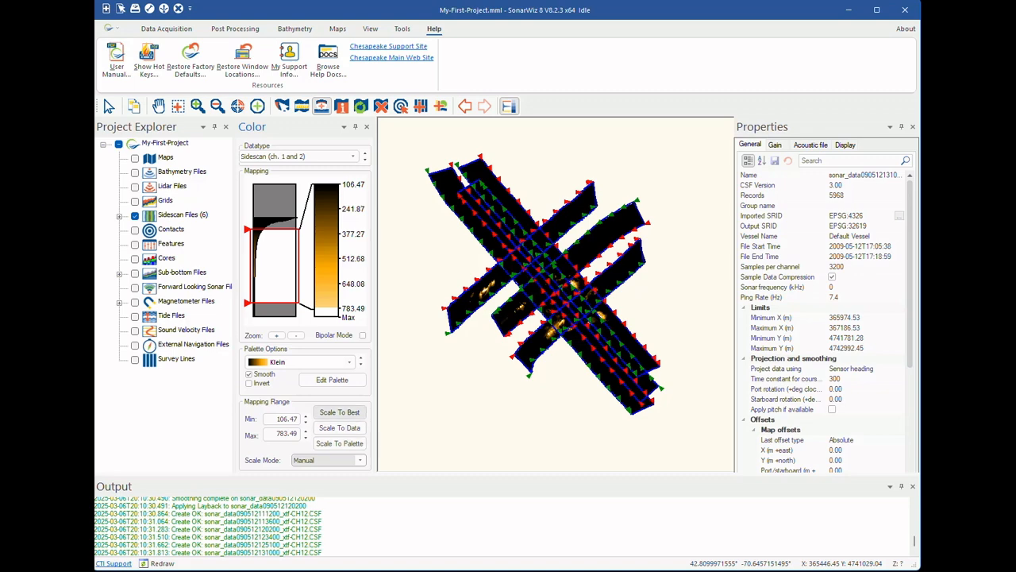
{"action": "left_click", "coordinate": [339, 412]}
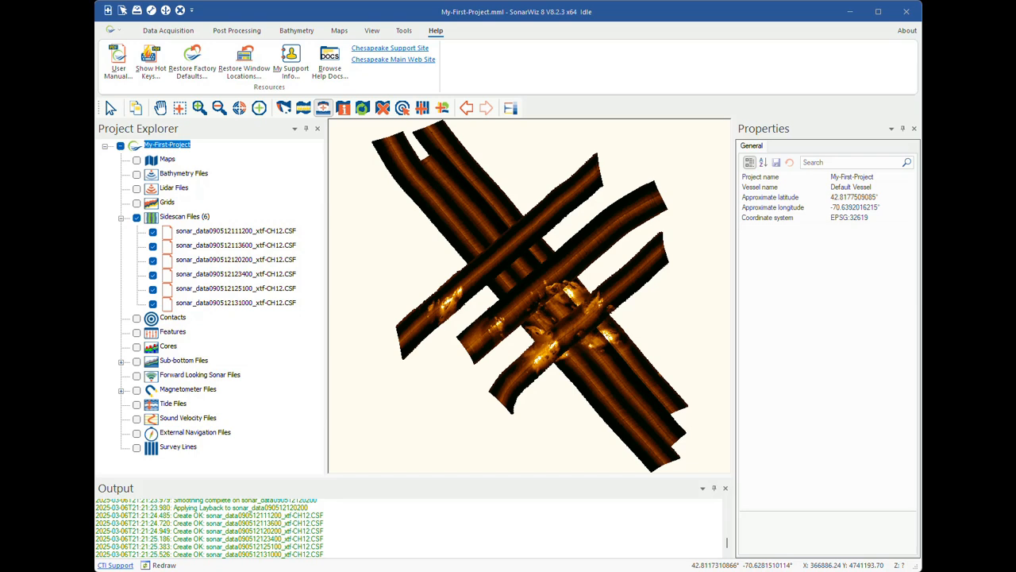
{"action": "left_click", "coordinate": [236, 303]}
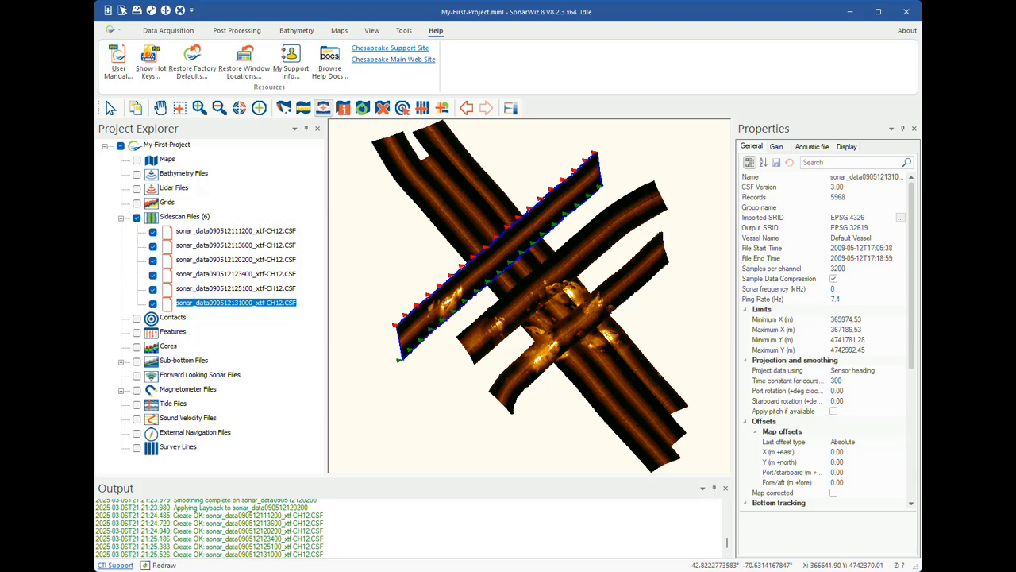
{"action": "left_click", "coordinate": [235, 288]}
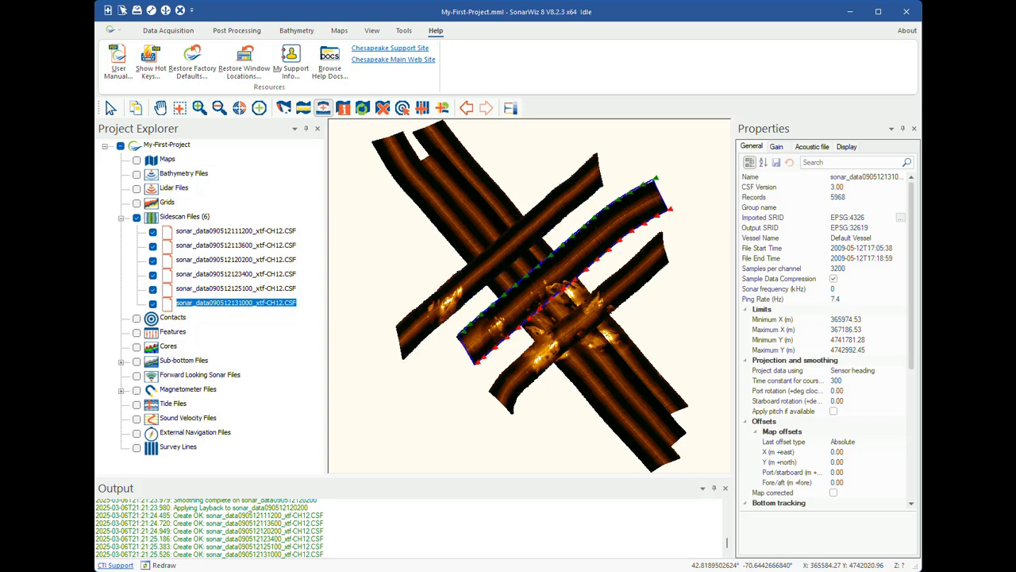
{"action": "left_click", "coordinate": [236, 303]}
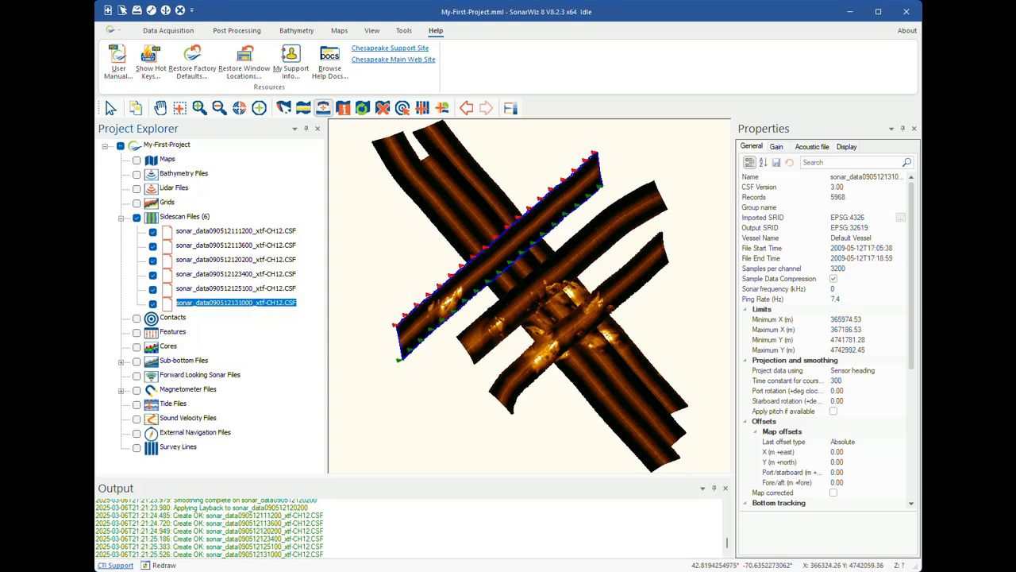
{"action": "left_click", "coordinate": [180, 107]}
{"action": "left_click_drag", "start_coordinate": [421, 280], "coordinate": [469, 321]}
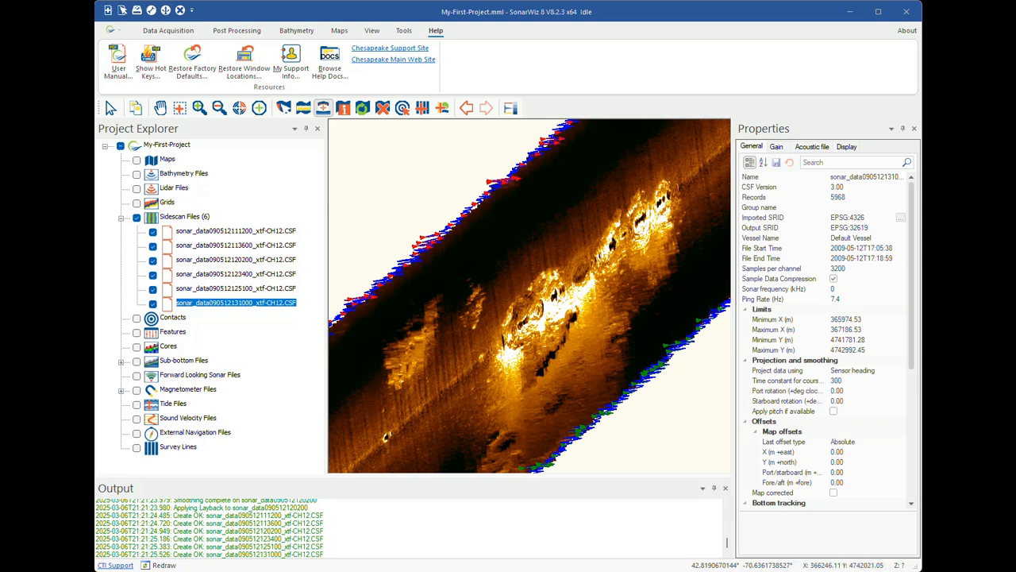
{"action": "left_click", "coordinate": [781, 371]}
{"action": "left_click", "coordinate": [900, 371]}
{"action": "left_click", "coordinate": [856, 382]}
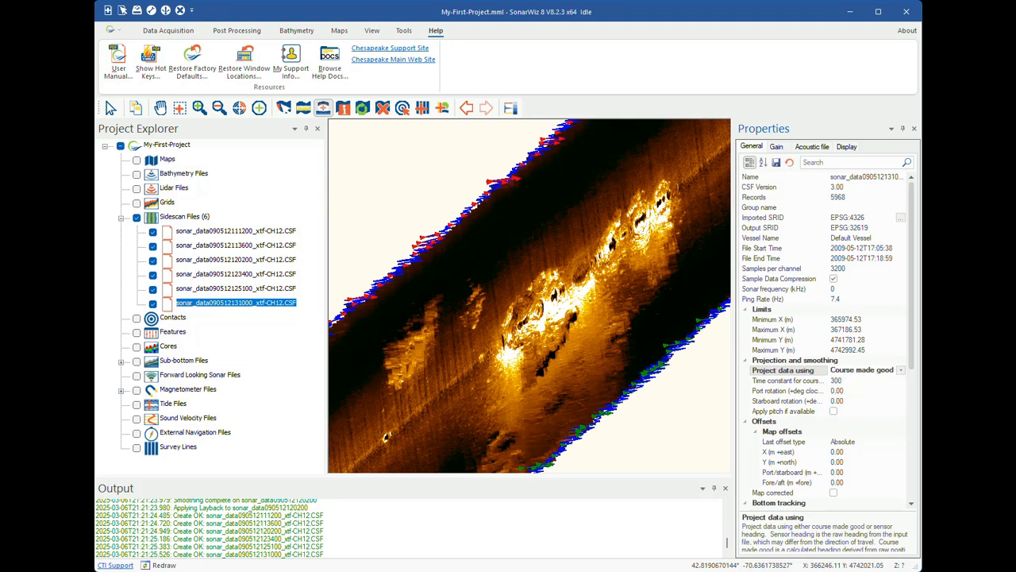
{"action": "left_click", "coordinate": [777, 162]}
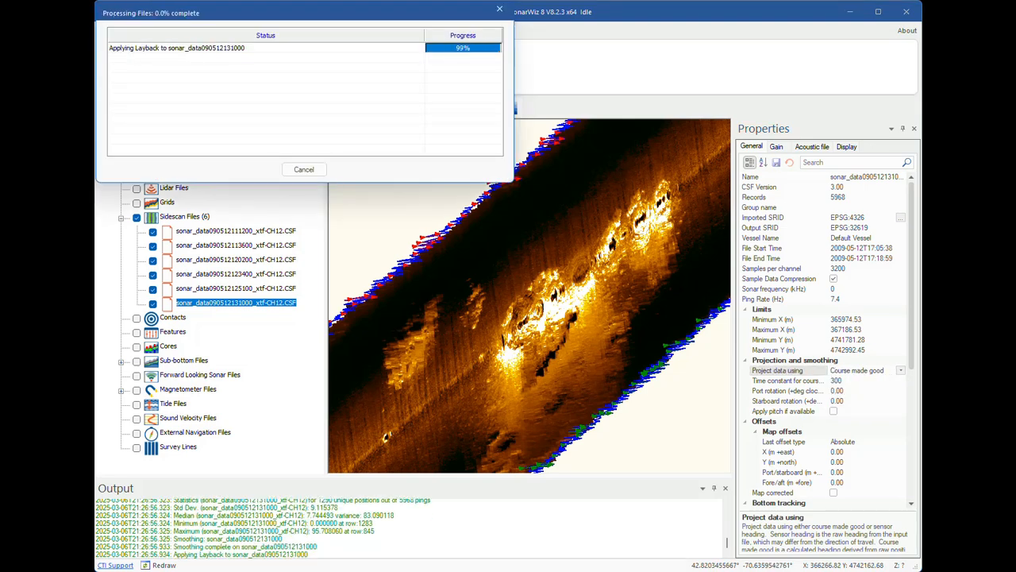